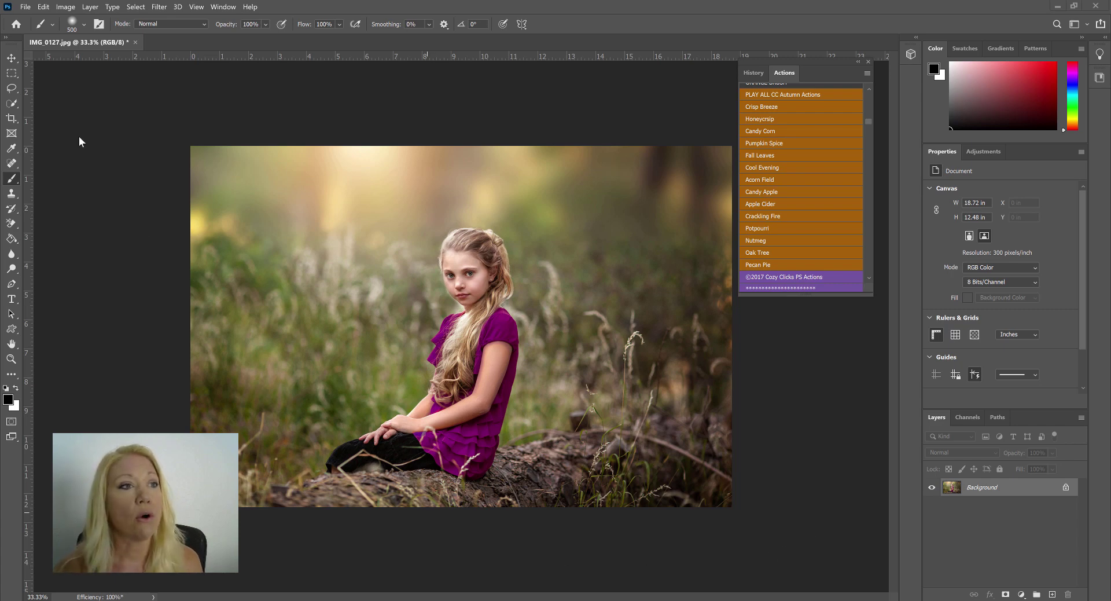
Start File > Place Embedded to pick an image from the Cozy Clicks Leaf Overlays folder
click(26, 7)
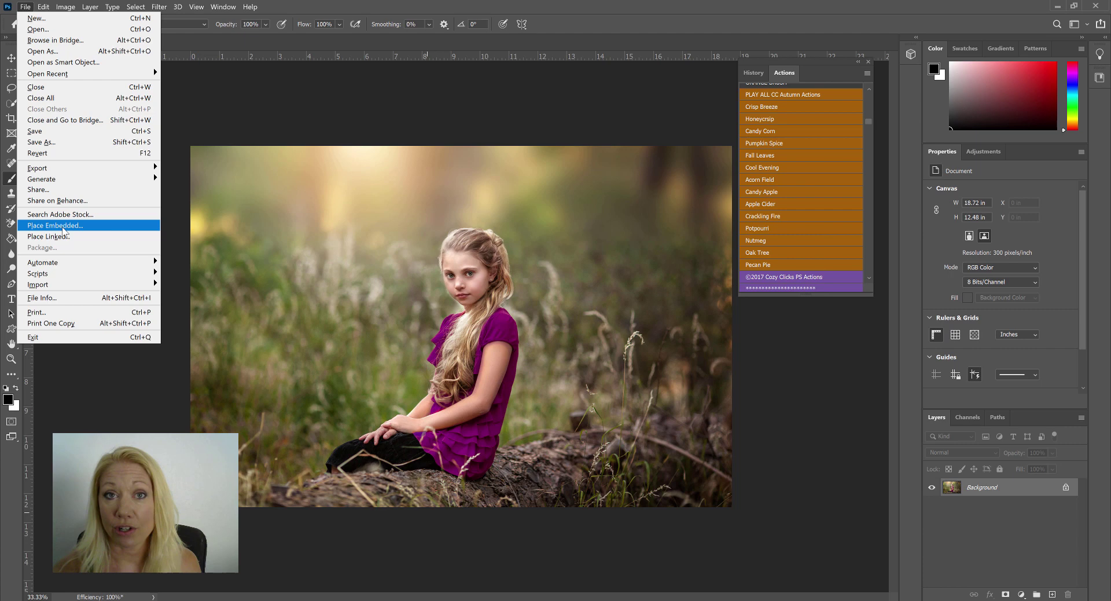
click(63, 227)
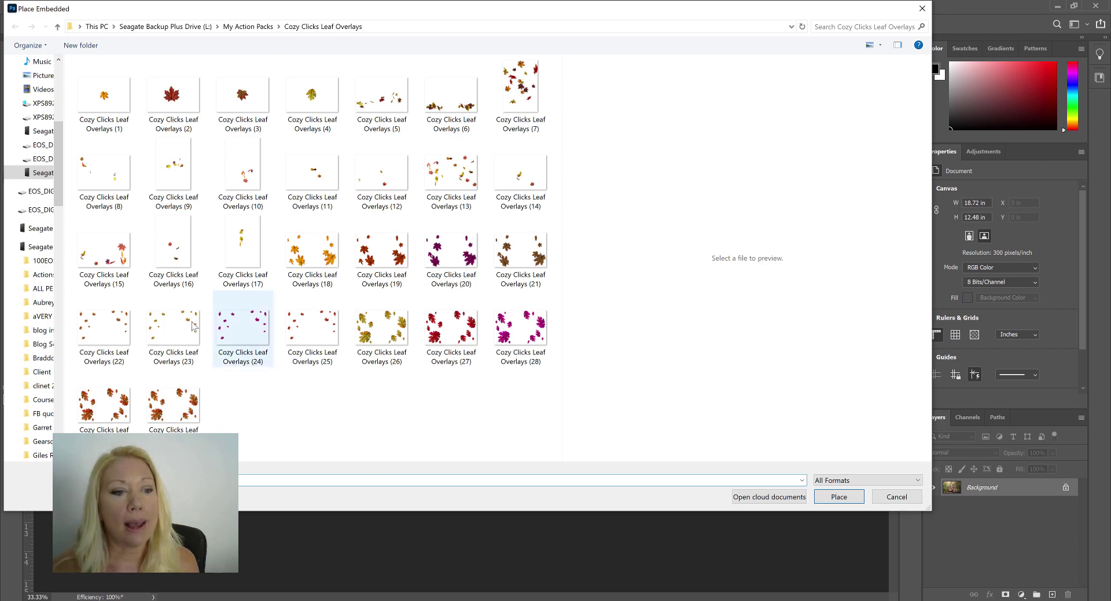
Place Leaf Overlays (23), scale it to about 110%, reposition it over the photo, and commit
double_click(182, 356)
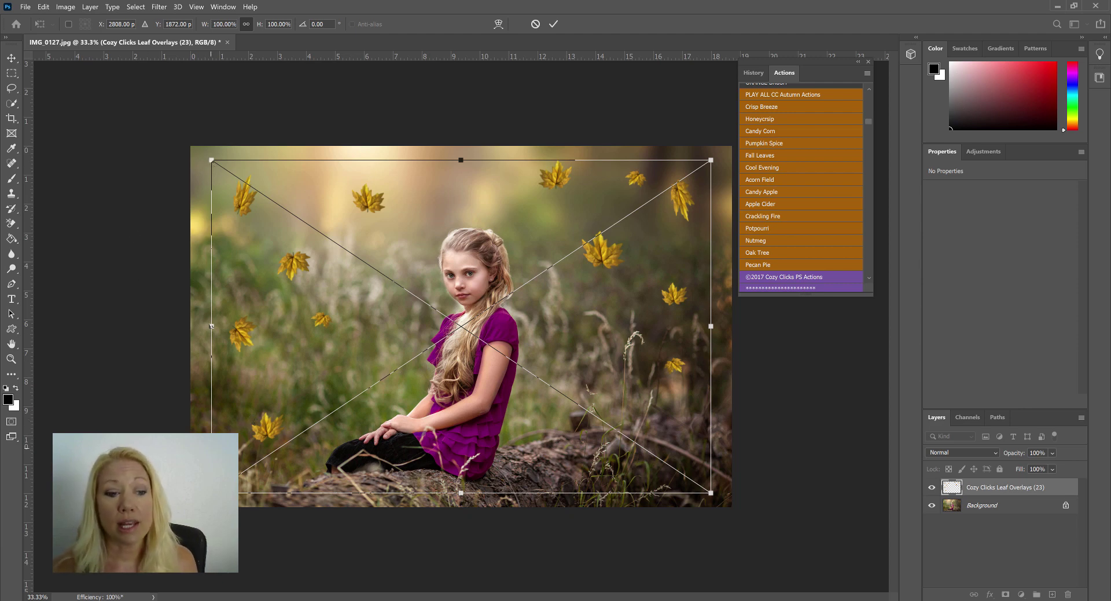
drag(211, 160, 182, 141)
drag(710, 493, 734, 509)
mouse_move(556, 364)
mouse_down()
mouse_move(556, 412)
mouse_move(555, 320)
mouse_move(569, 372)
mouse_up()
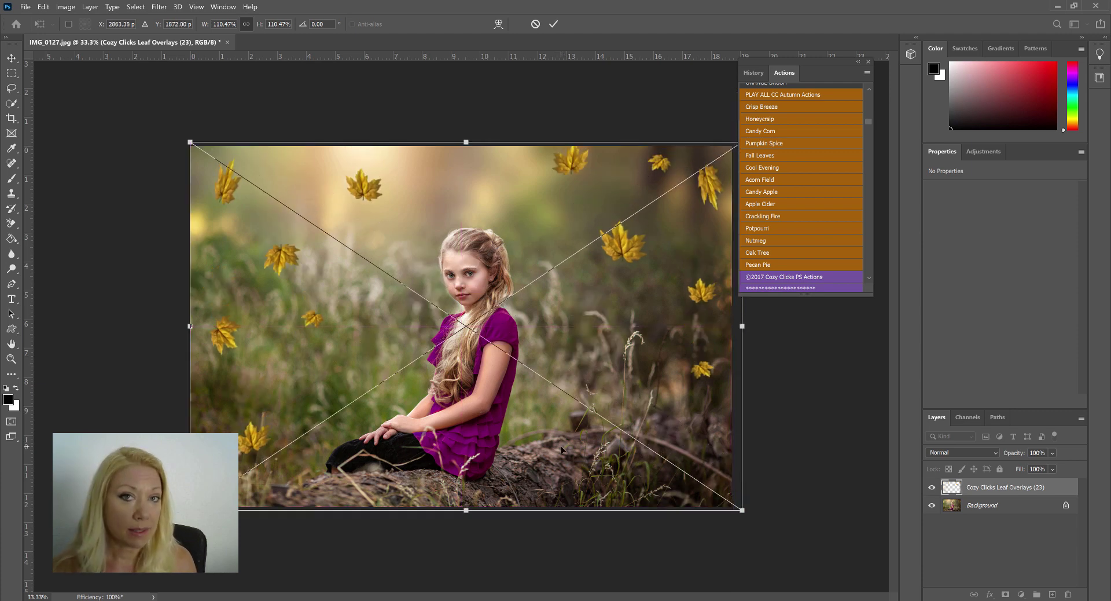
key(Return)
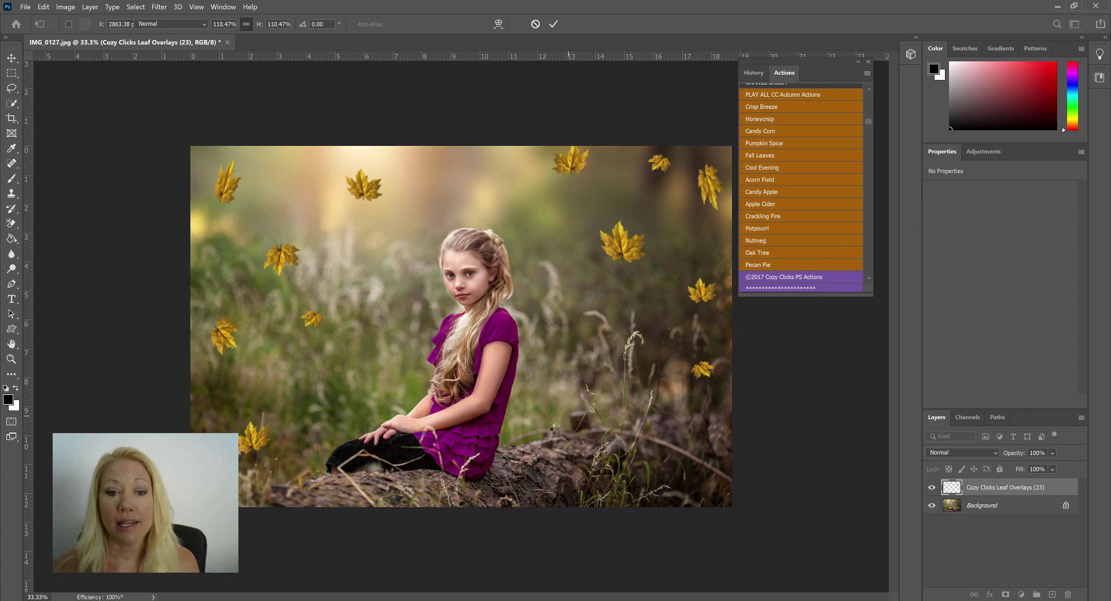
key(b)
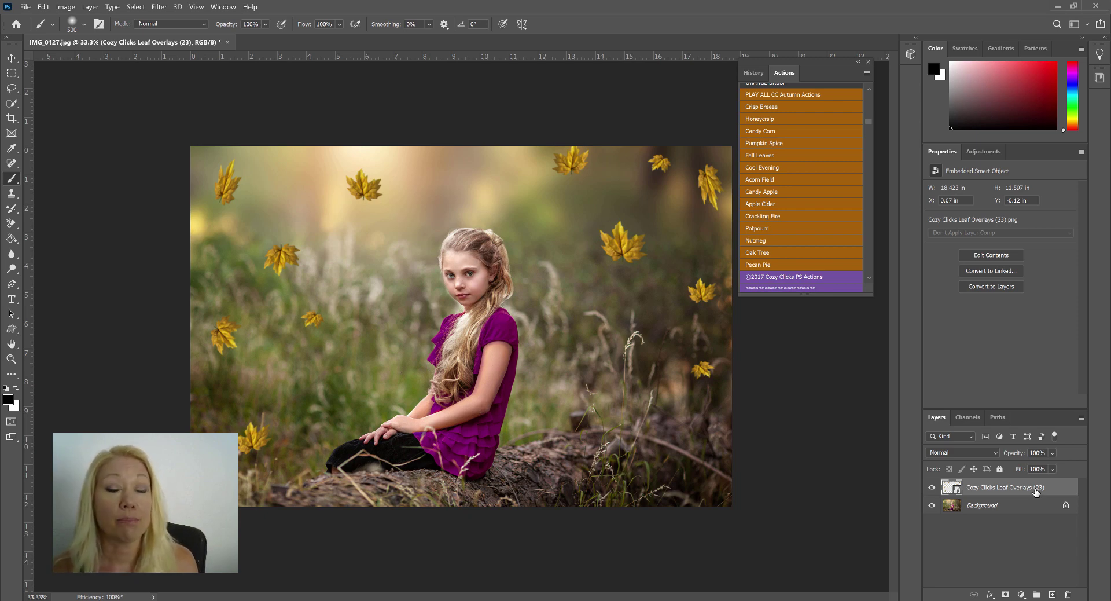
Embed Leaf Overlays (18) and scale it to about 109% over the portrait
click(26, 7)
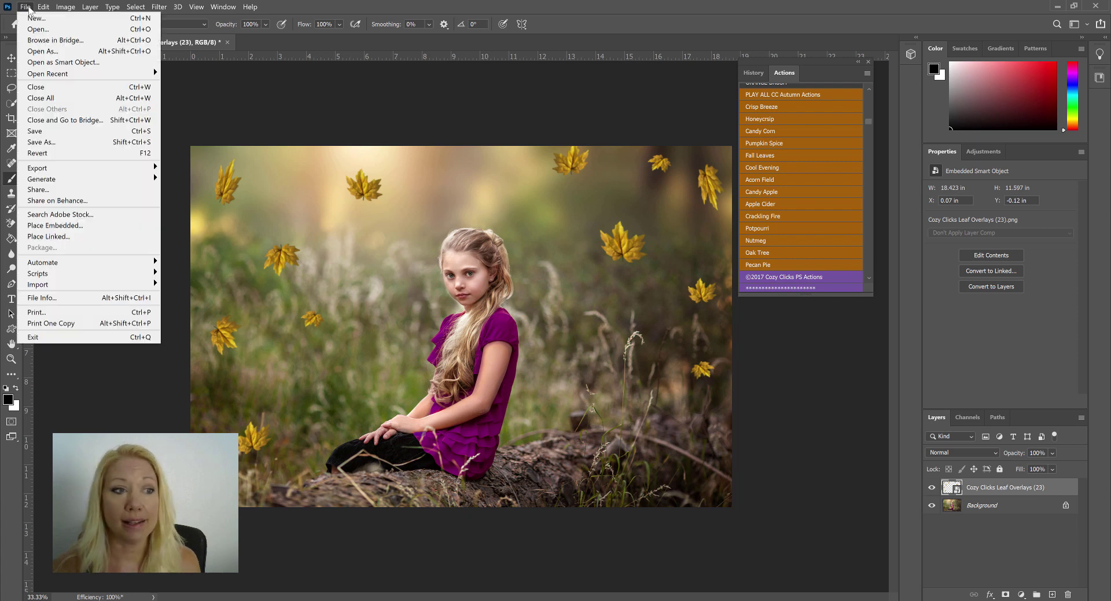
click(102, 226)
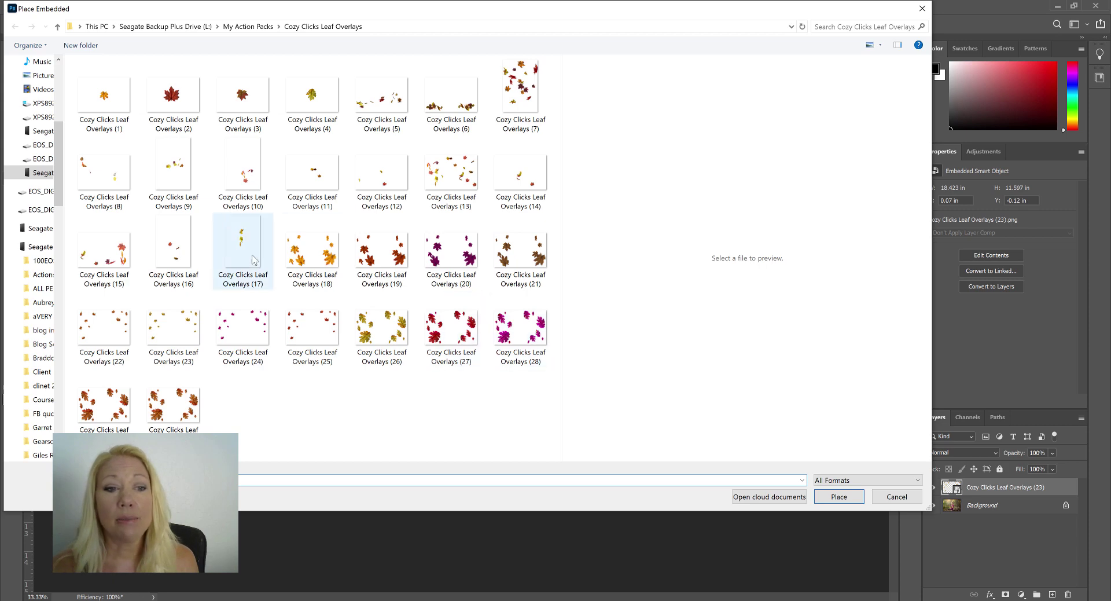
double_click(322, 287)
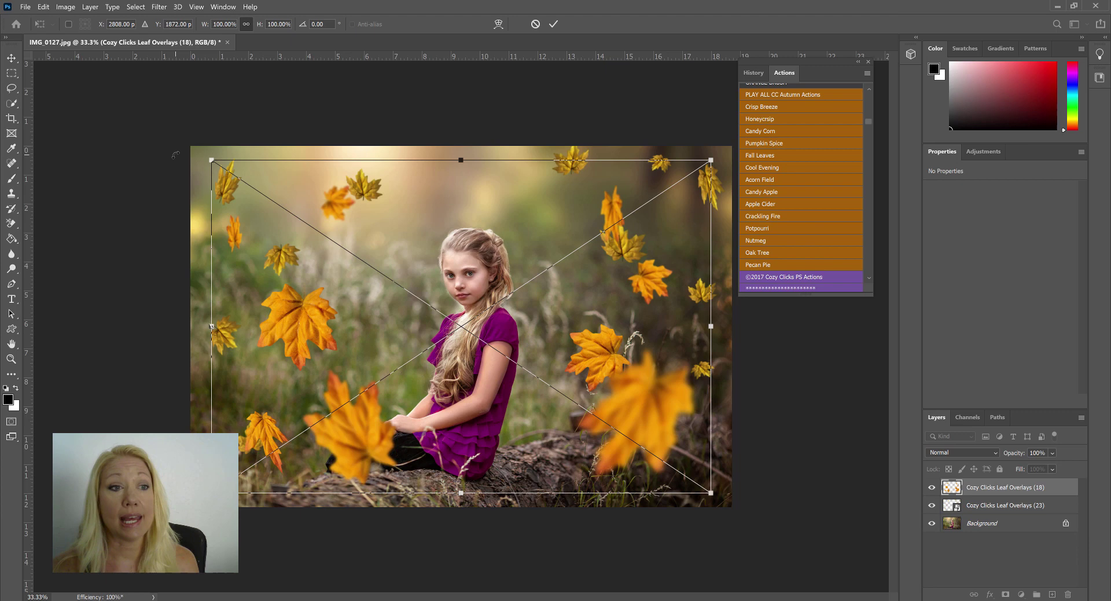
drag(213, 161, 196, 158)
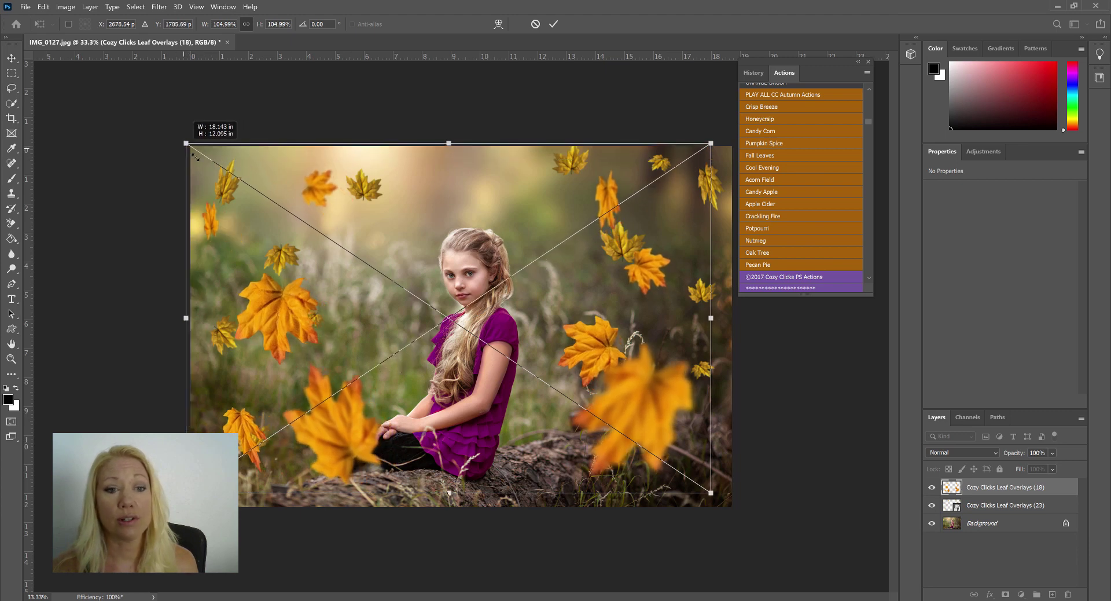
drag(713, 494, 739, 509)
mouse_move(618, 450)
mouse_down()
mouse_move(603, 449)
mouse_move(625, 447)
mouse_up()
key(Return)
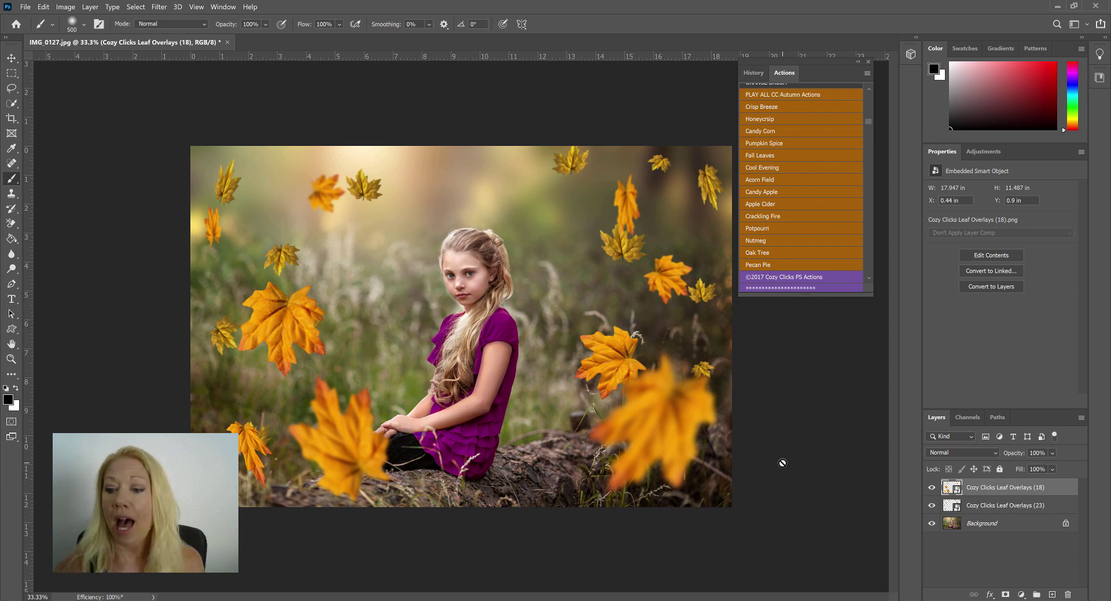
Select the Overlays (23) layer and turn off visibility of the Overlays (18) layer
click(1020, 507)
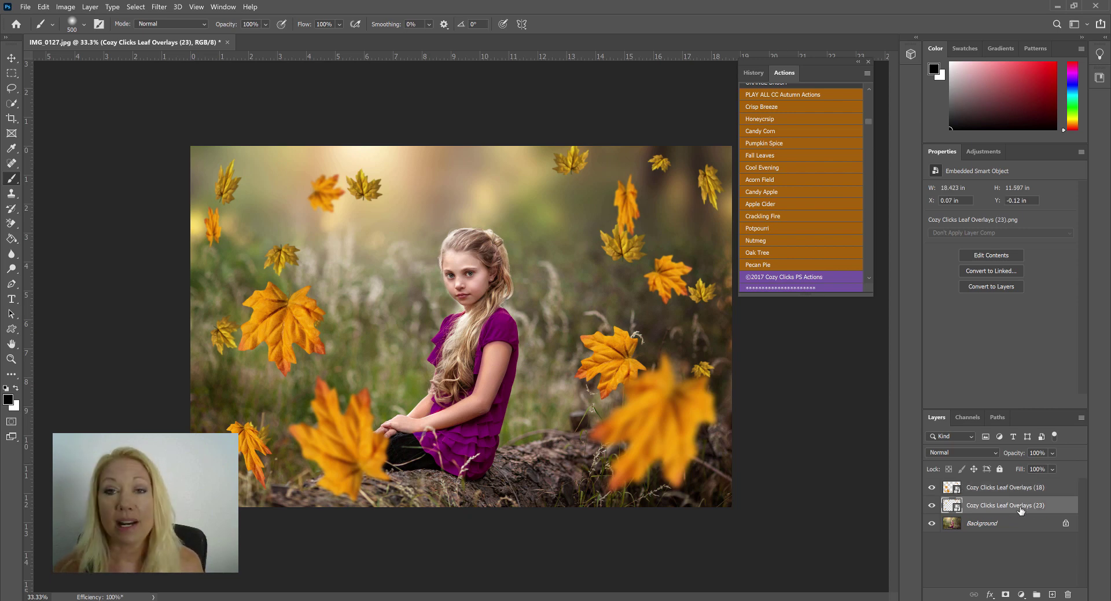
click(932, 488)
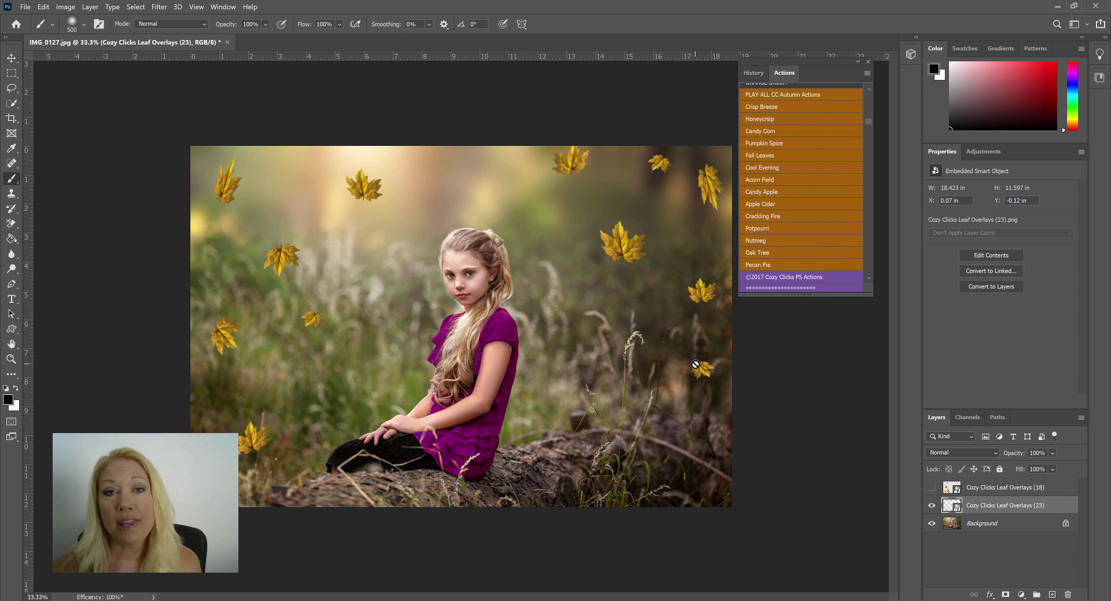
Apply a 5.0-pixel Gaussian Blur smart filter to the Overlays (23) leaf layer
click(161, 8)
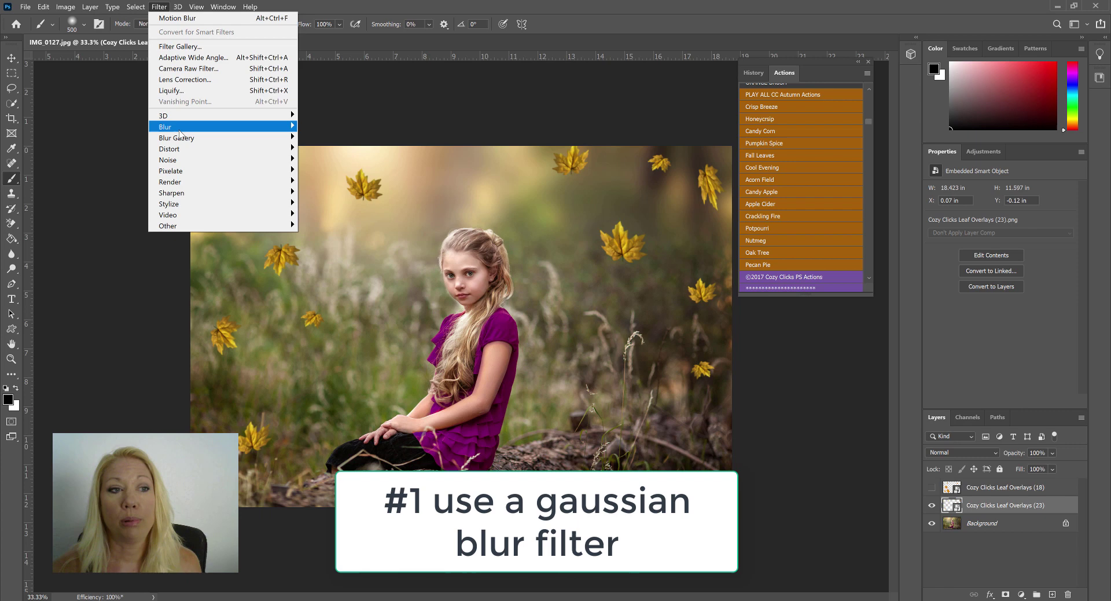
mouse_move(181, 129)
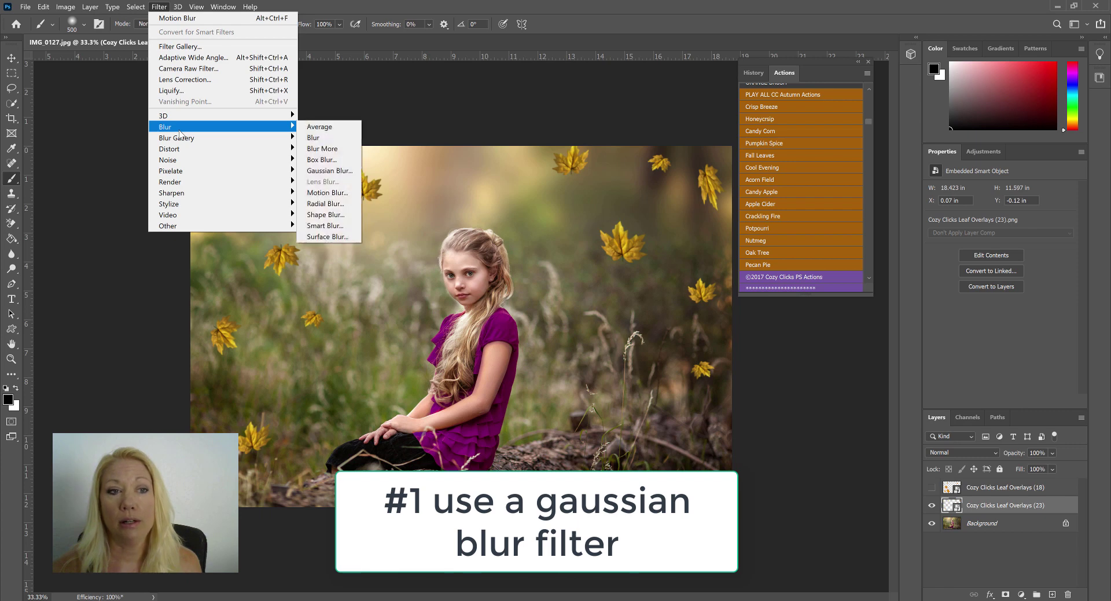
click(322, 171)
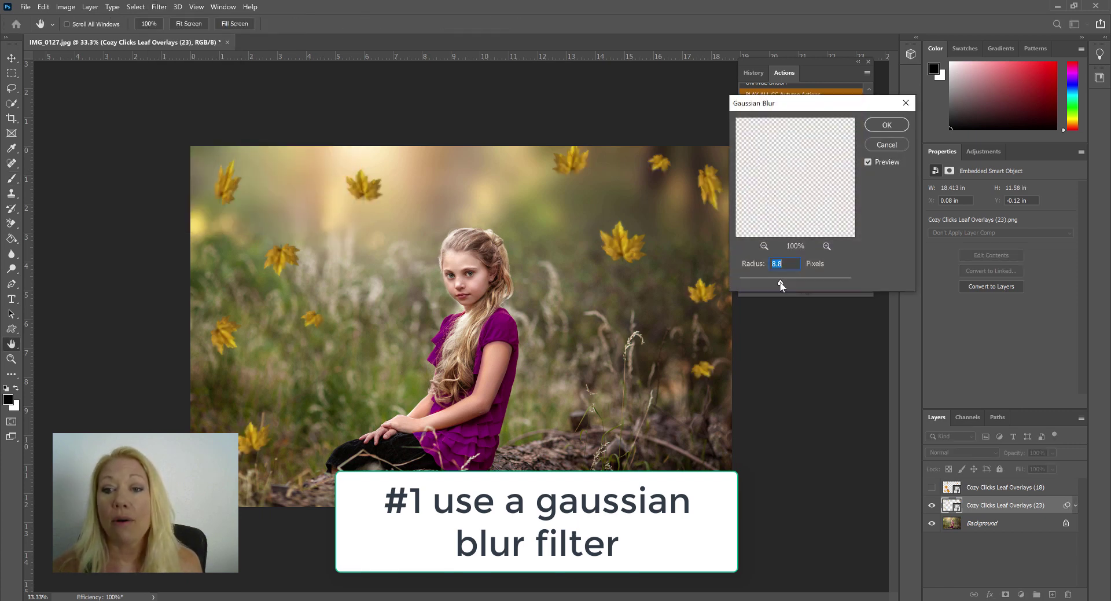
drag(781, 283, 798, 285)
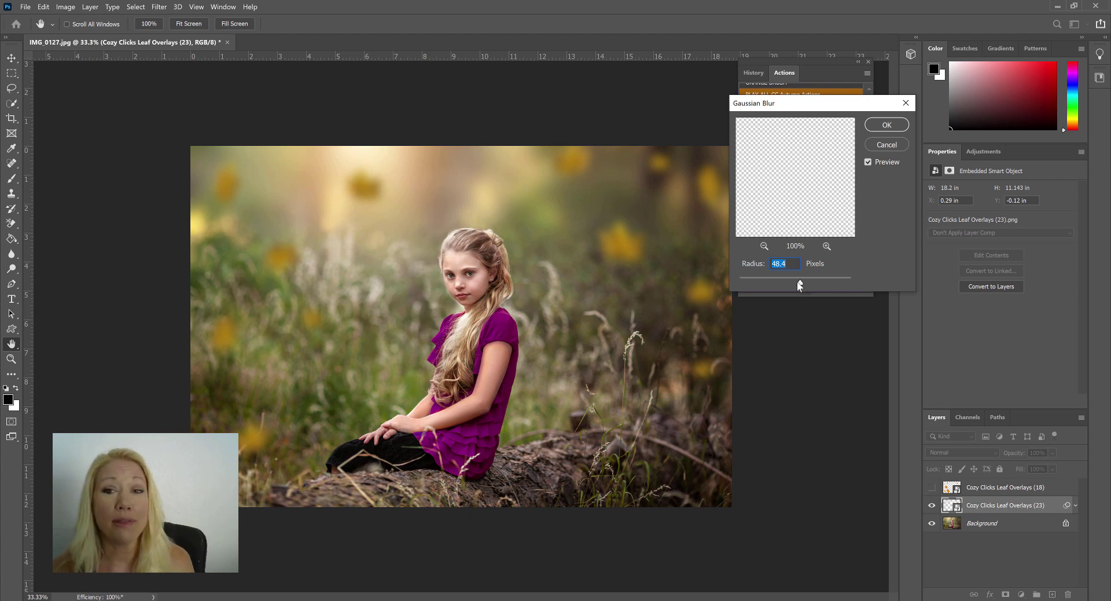
drag(797, 281, 762, 288)
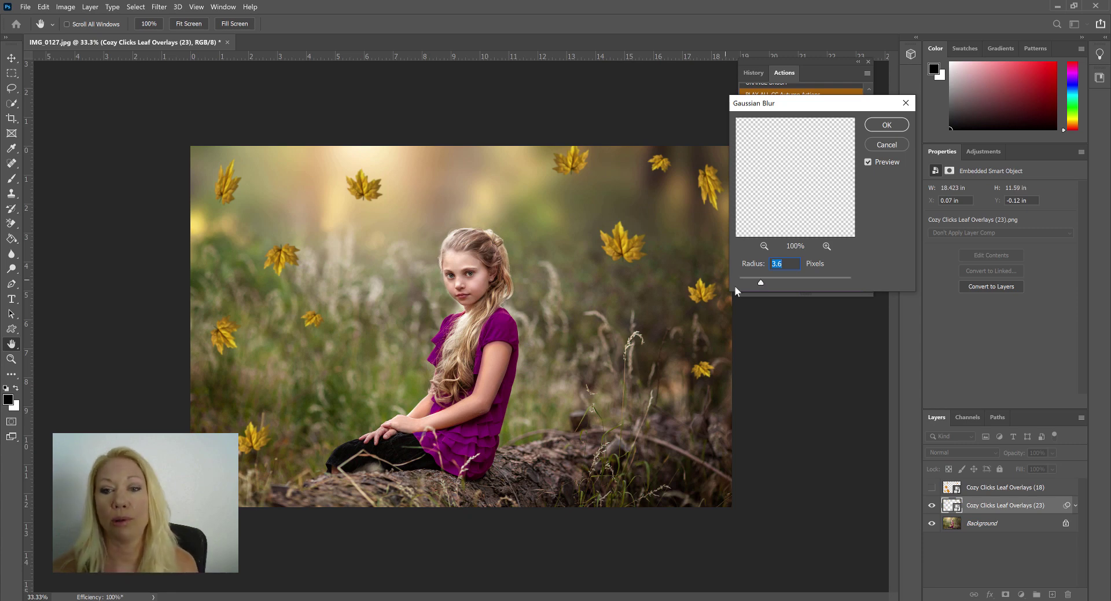
drag(762, 283, 769, 282)
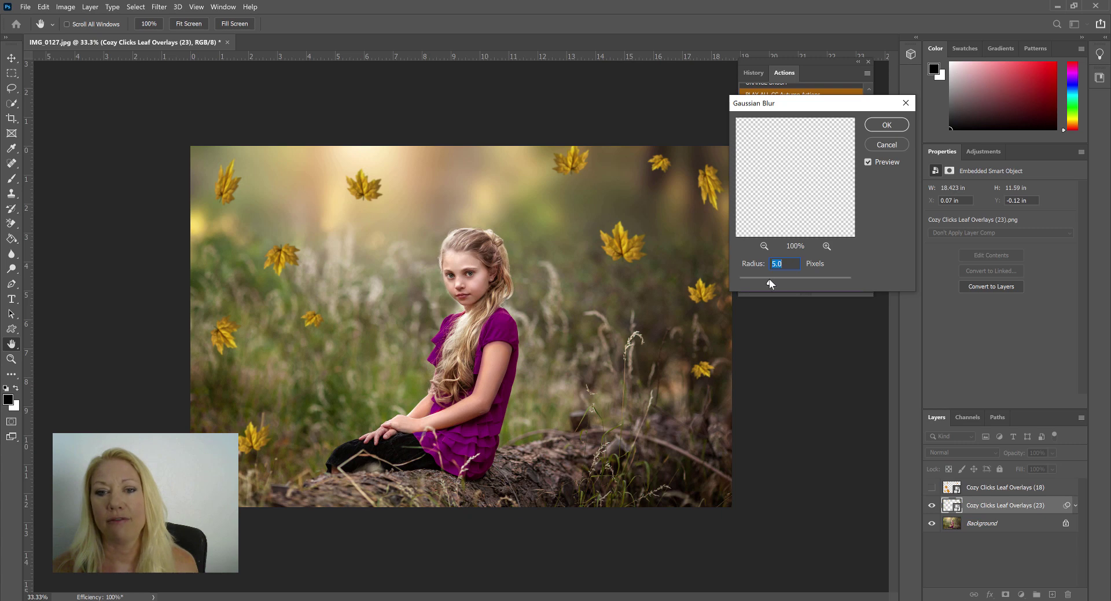
click(888, 125)
key(b)
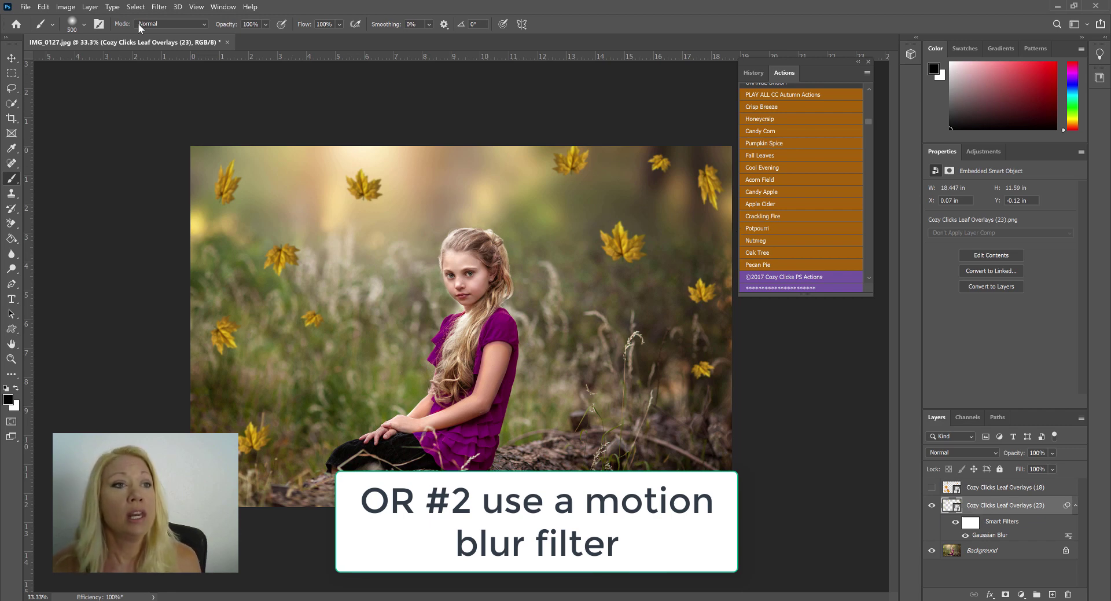
Choose Filter > Blur > Motion Blur for the (23) golden leaf layer
click(160, 7)
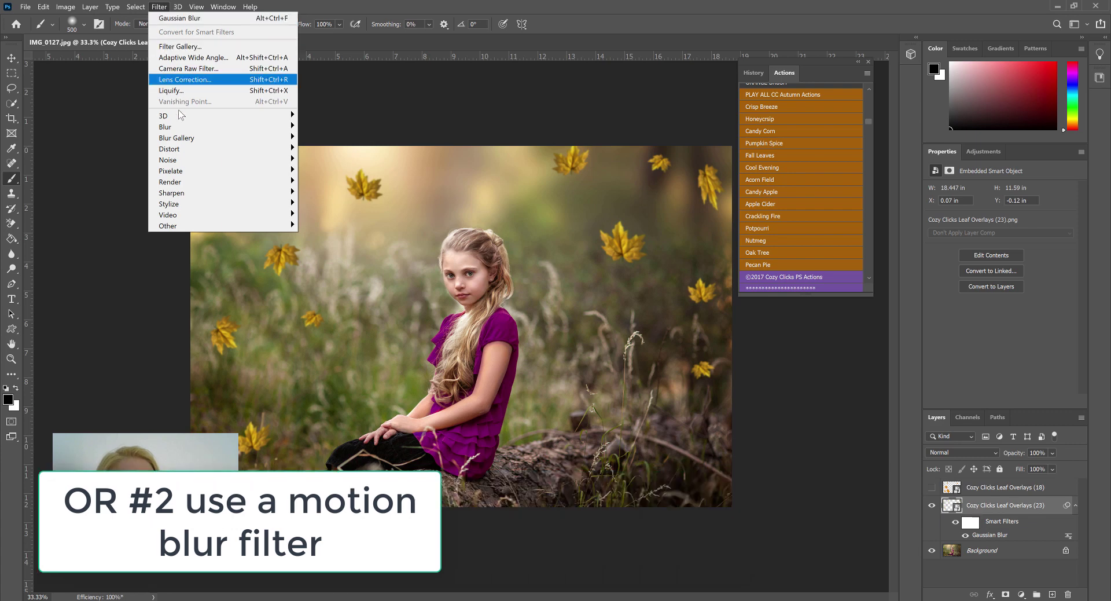
mouse_move(182, 129)
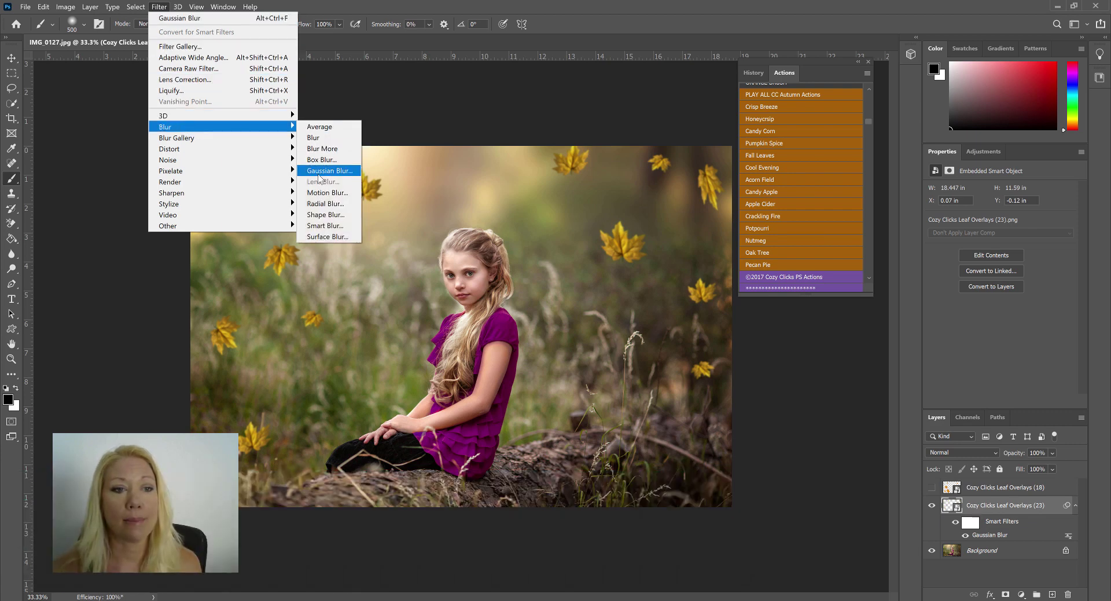
click(322, 193)
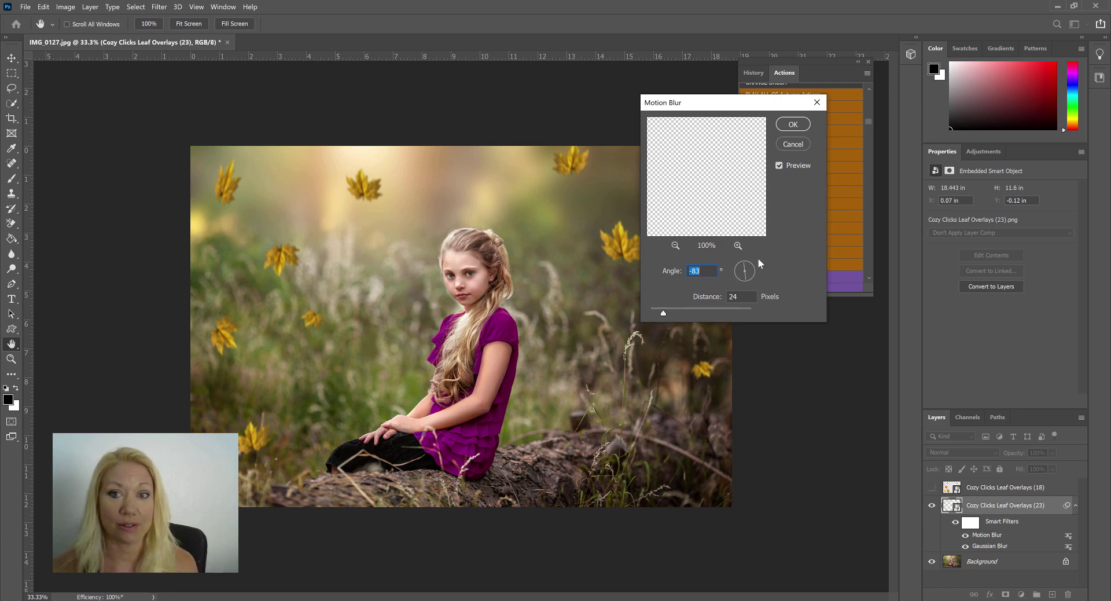
Apply the Motion Blur with a 77° angle and 20-pixel distance
click(746, 283)
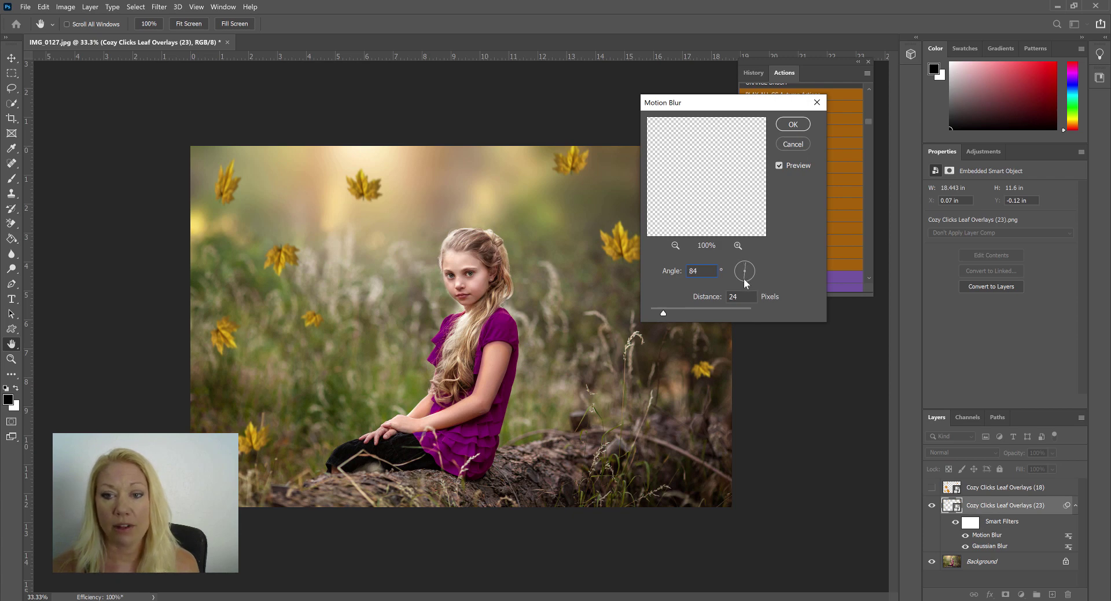
click(747, 284)
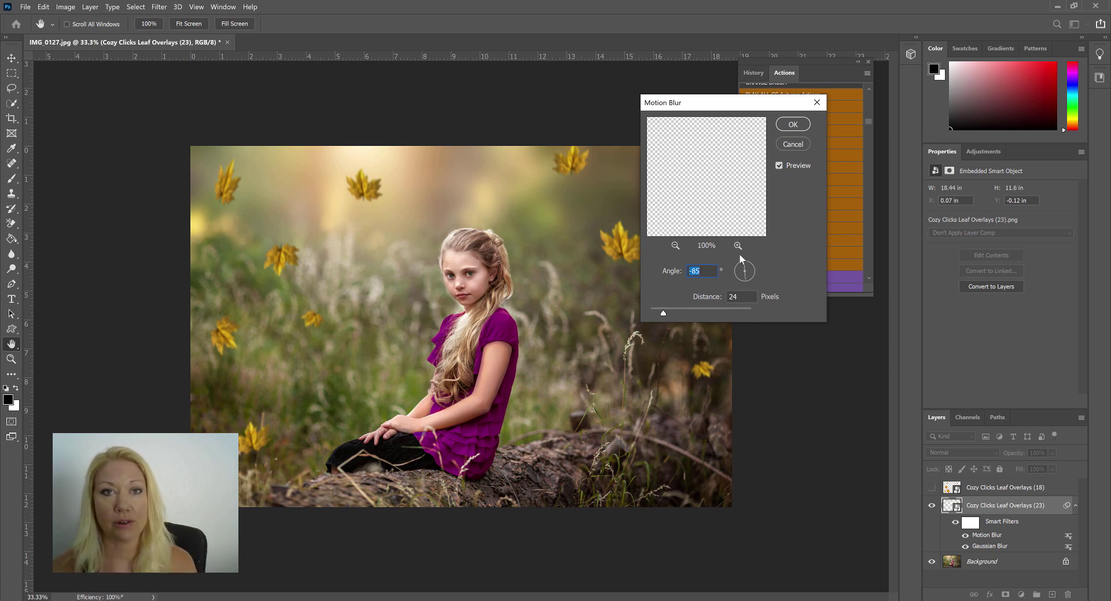
click(748, 283)
click(748, 279)
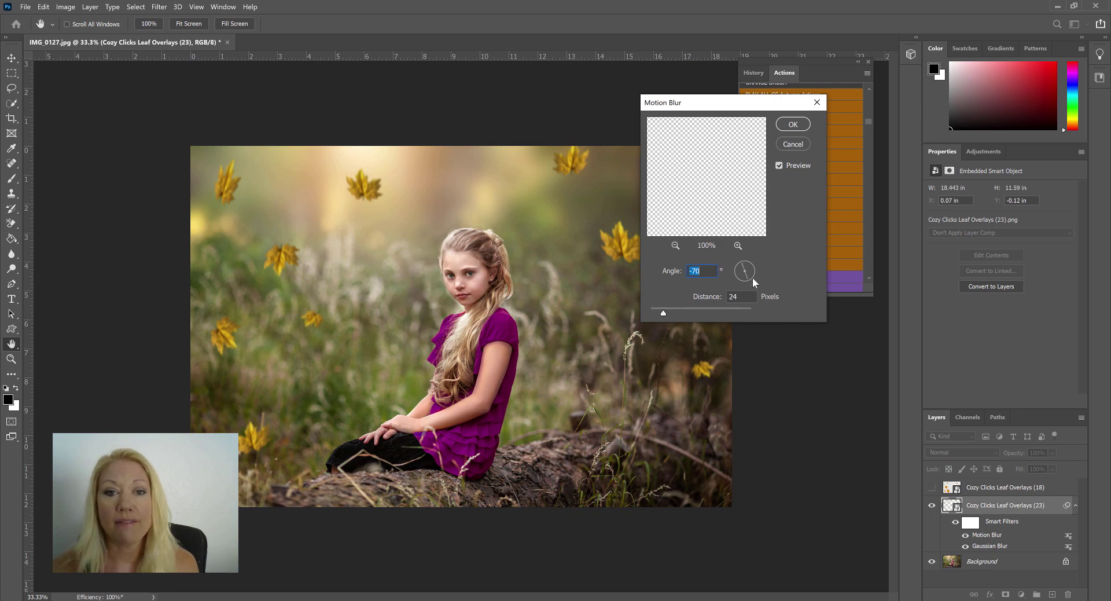
drag(748, 280, 743, 282)
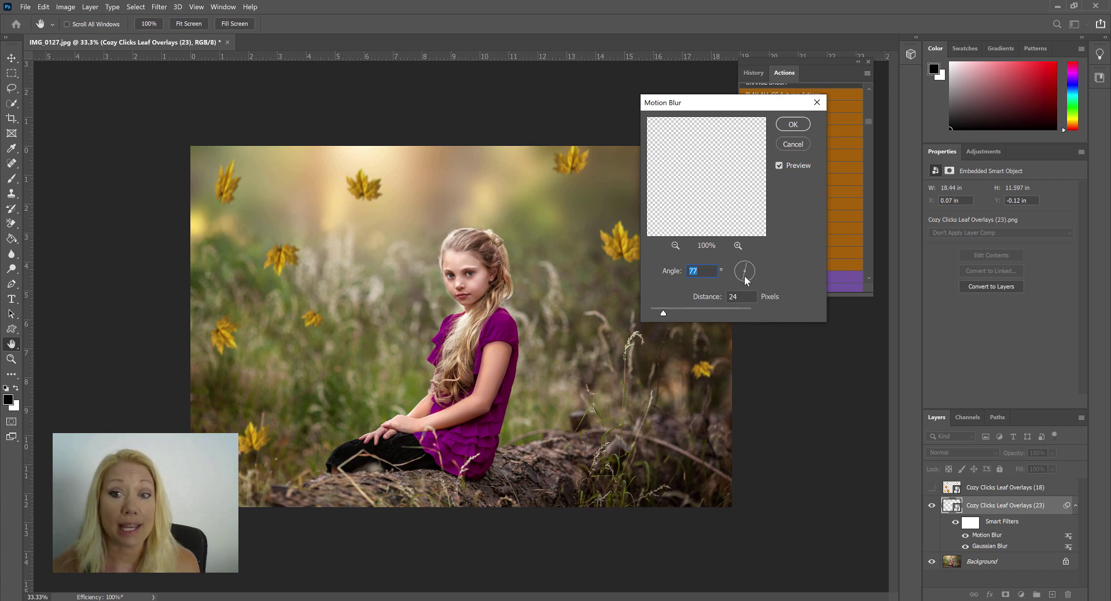
drag(665, 312, 676, 312)
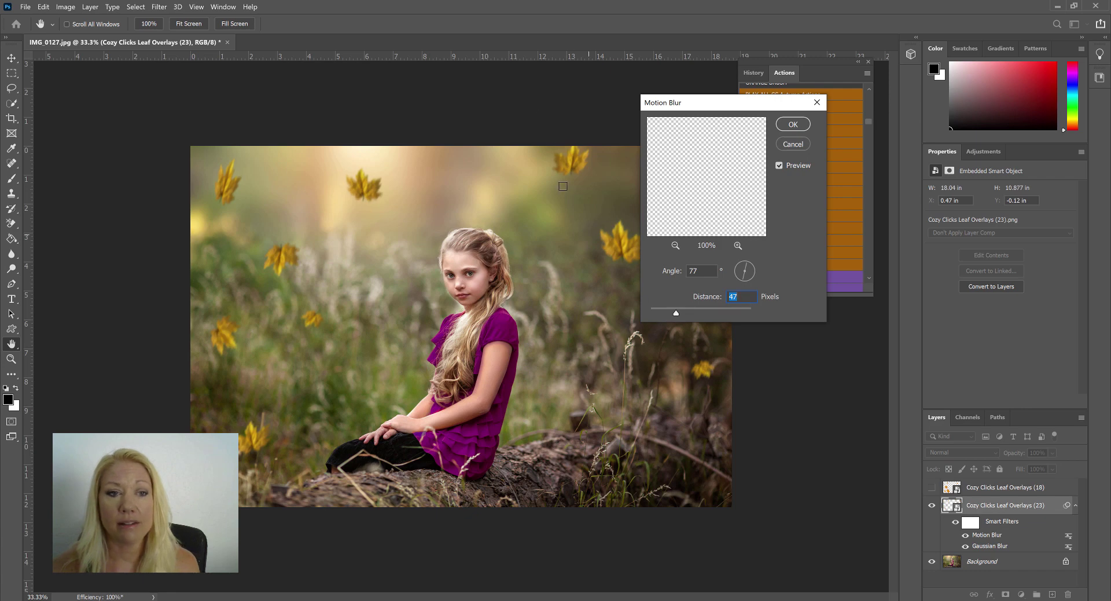
drag(676, 313, 661, 313)
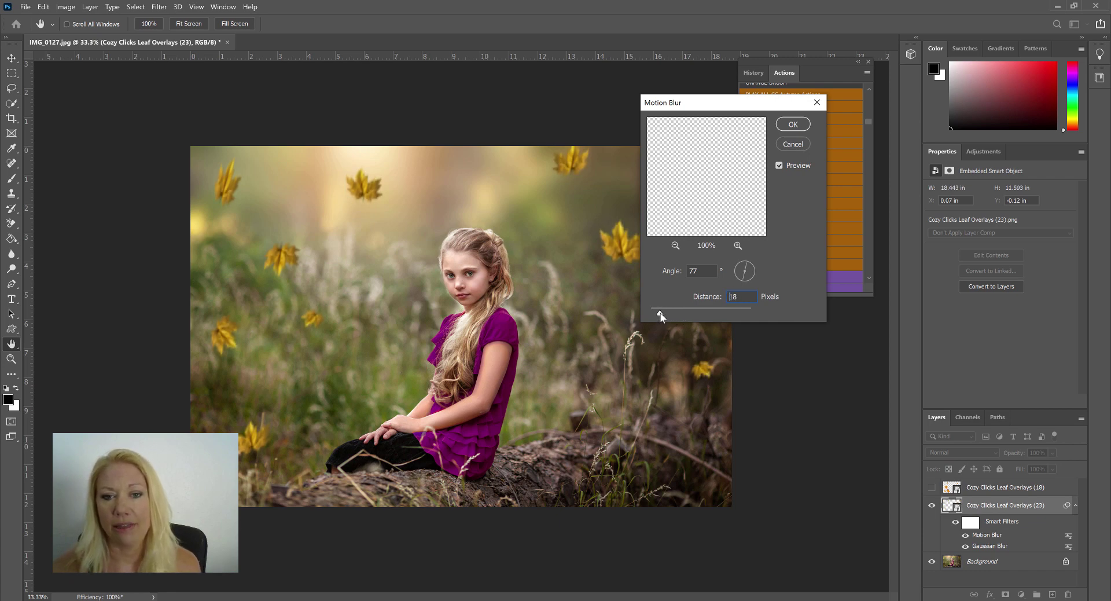
click(793, 124)
key(b)
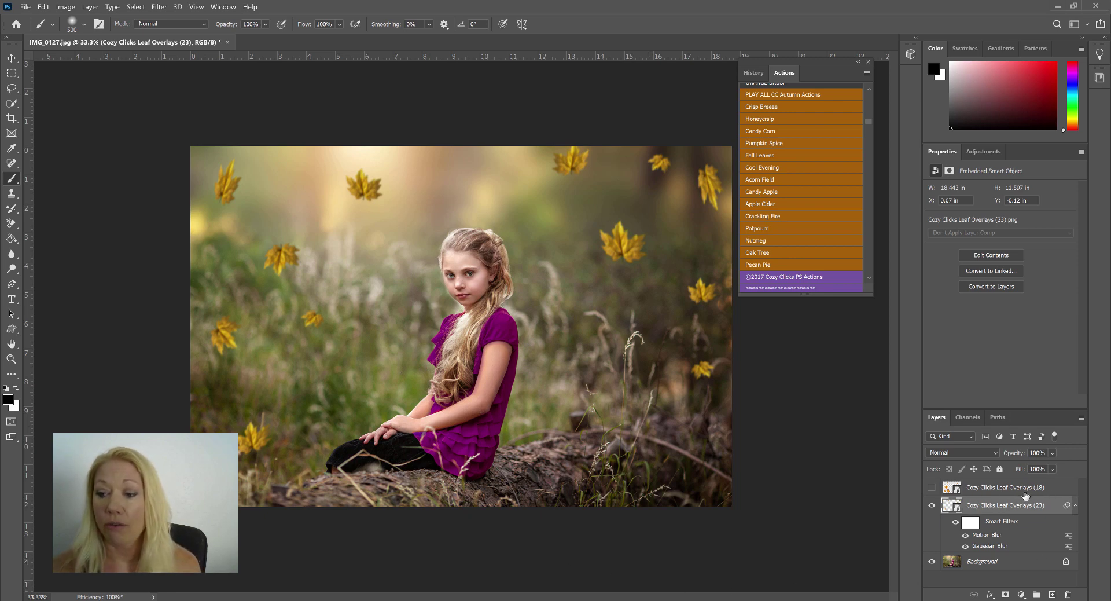
Show and select the Overlays (18) layer, then choose Filter > Blur > Radial Blur
click(932, 487)
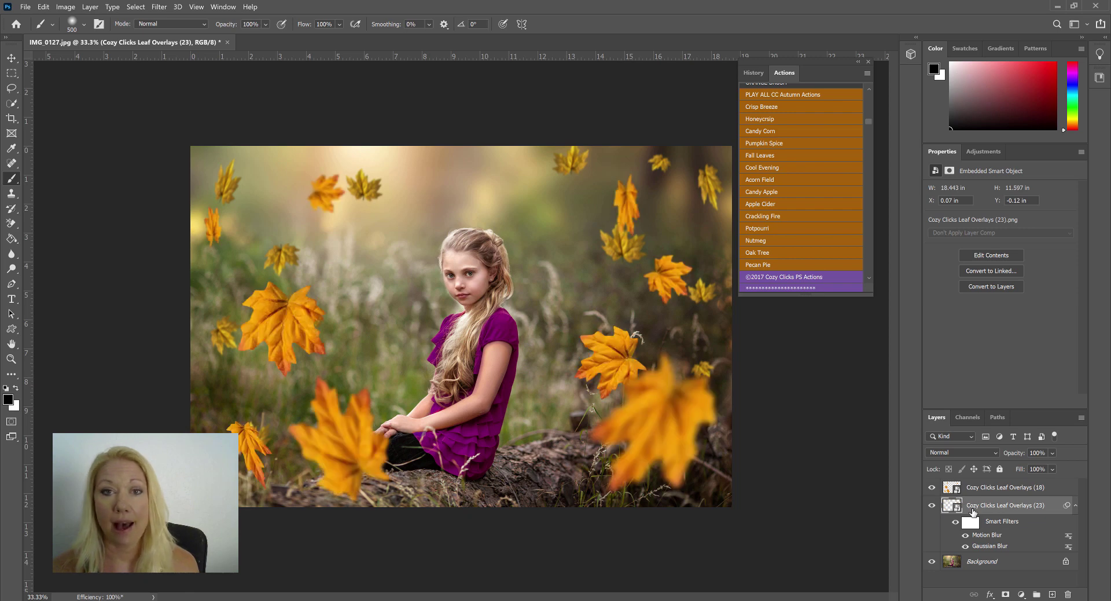
click(990, 488)
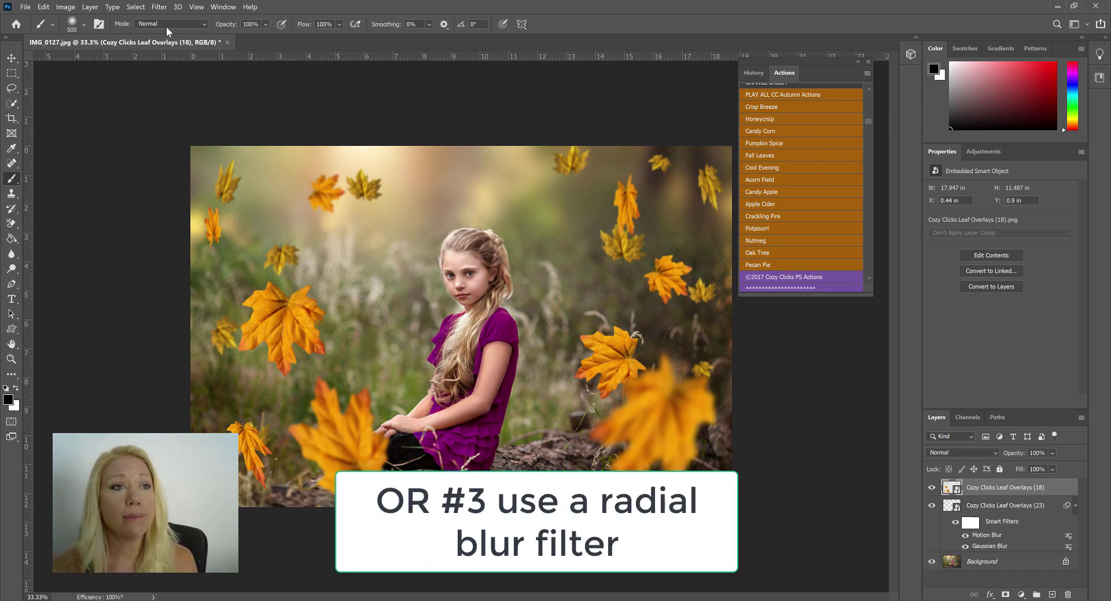
click(164, 11)
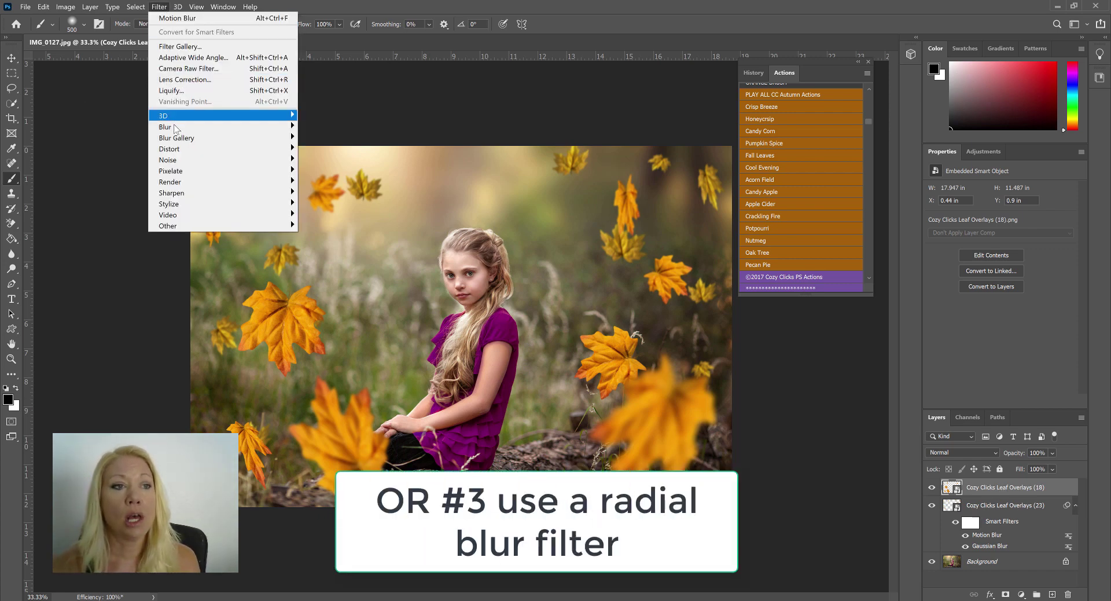
mouse_move(176, 129)
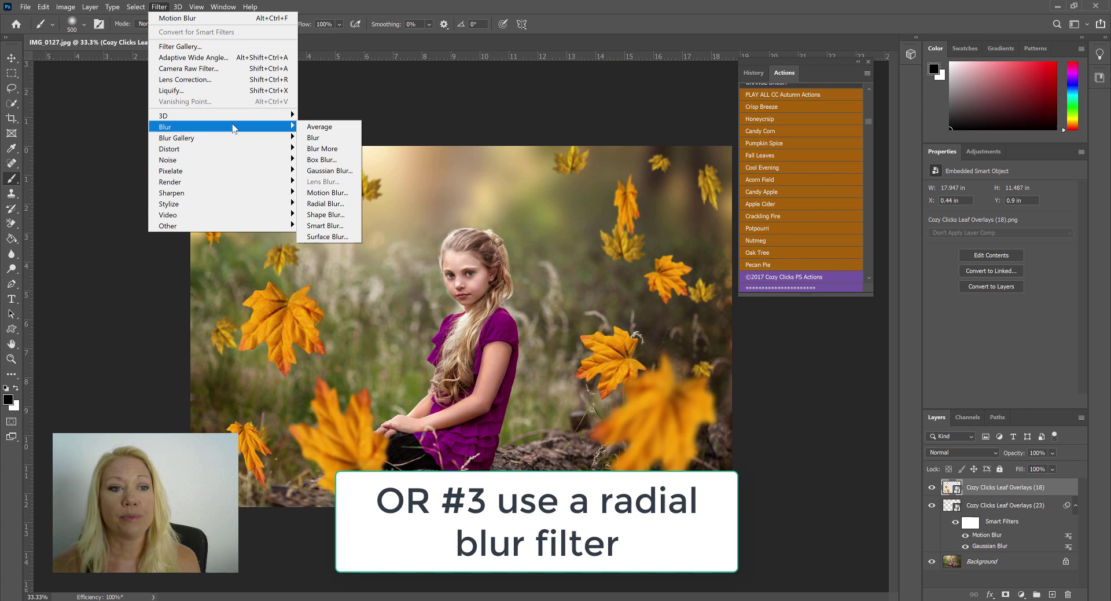
click(332, 207)
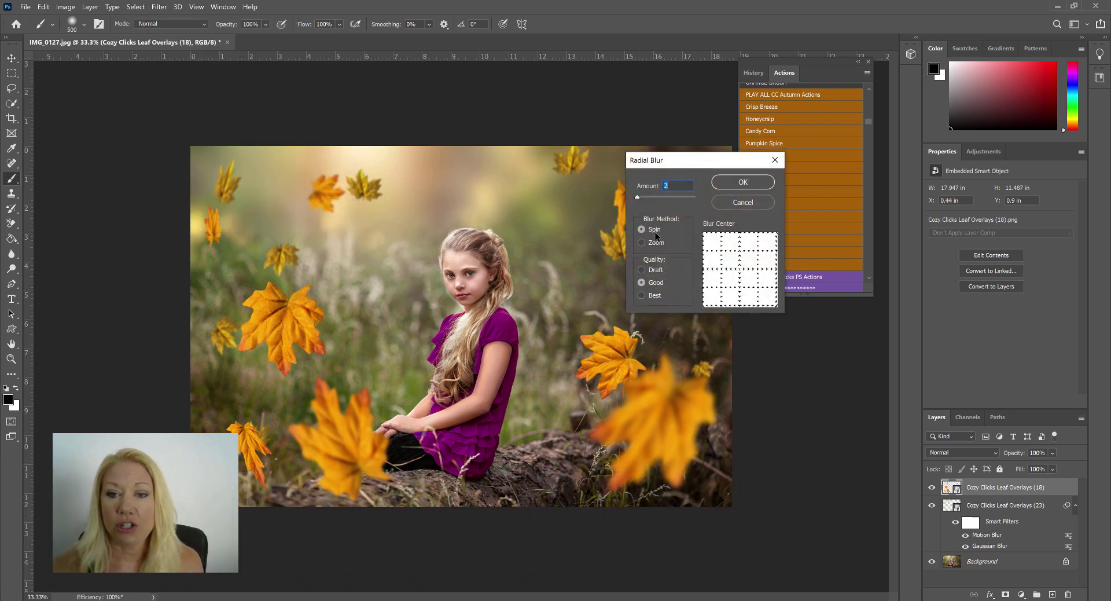
Apply a Spin radial blur of amount 2 to the orange leaves
click(641, 243)
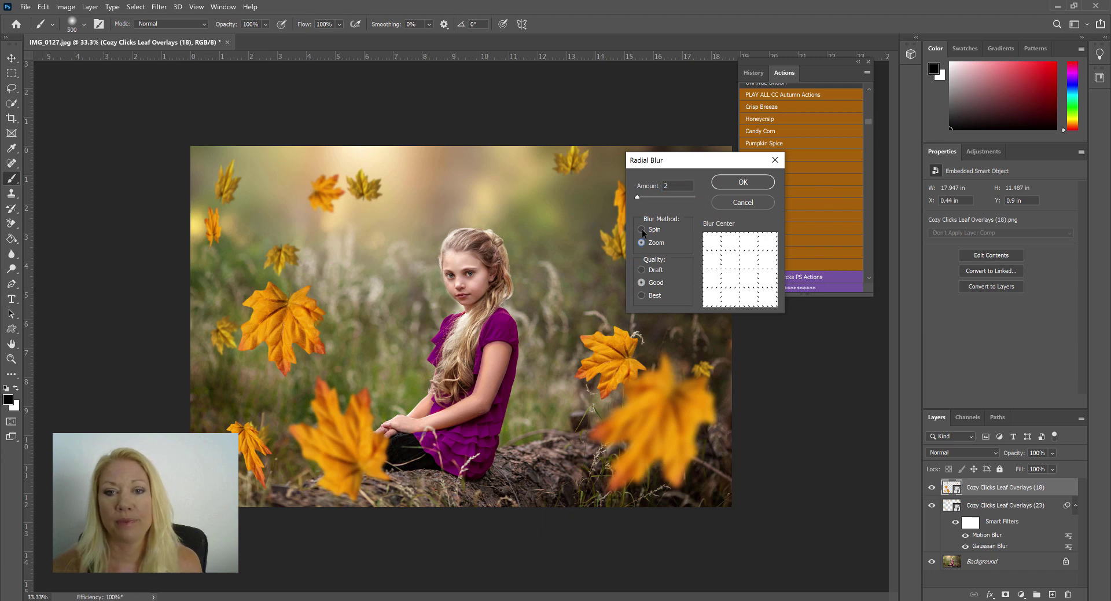
click(641, 229)
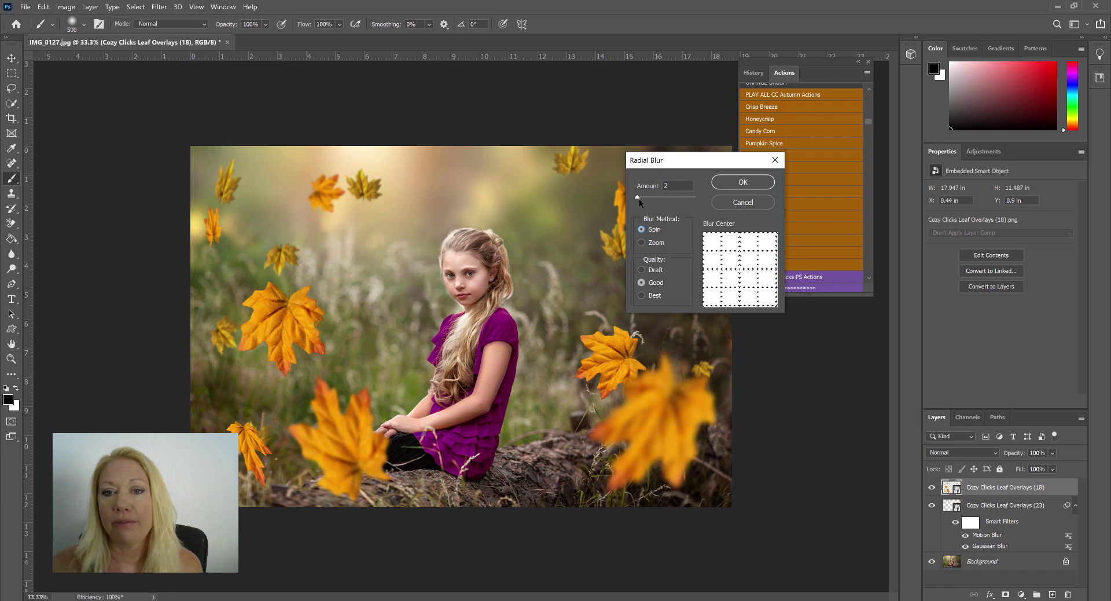
click(743, 182)
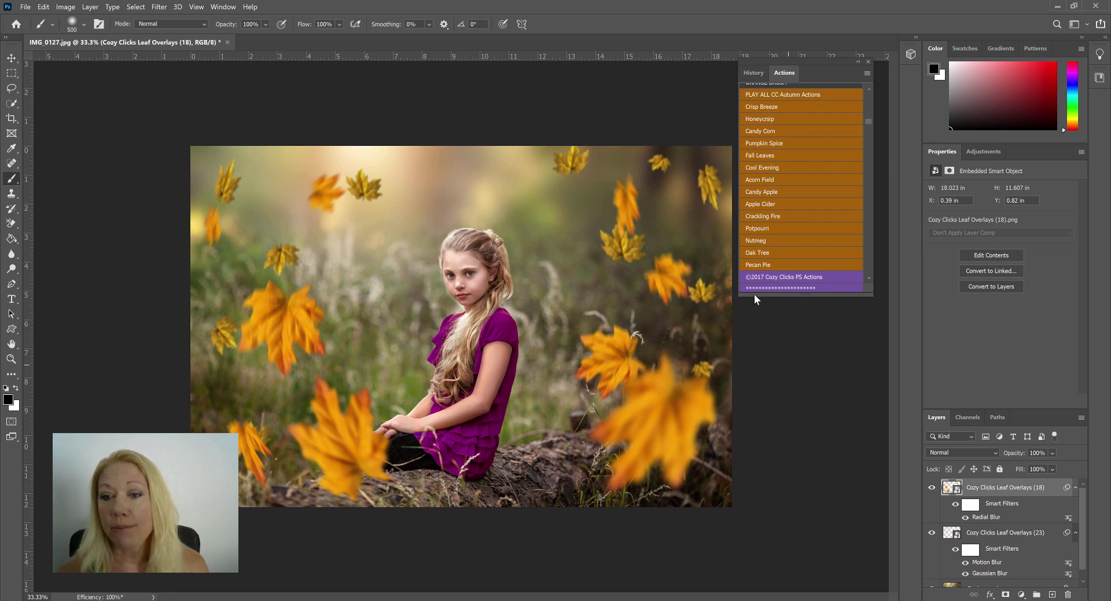
Play the Oak Tree action and paint black on its layer mask over the girl's hair
click(752, 251)
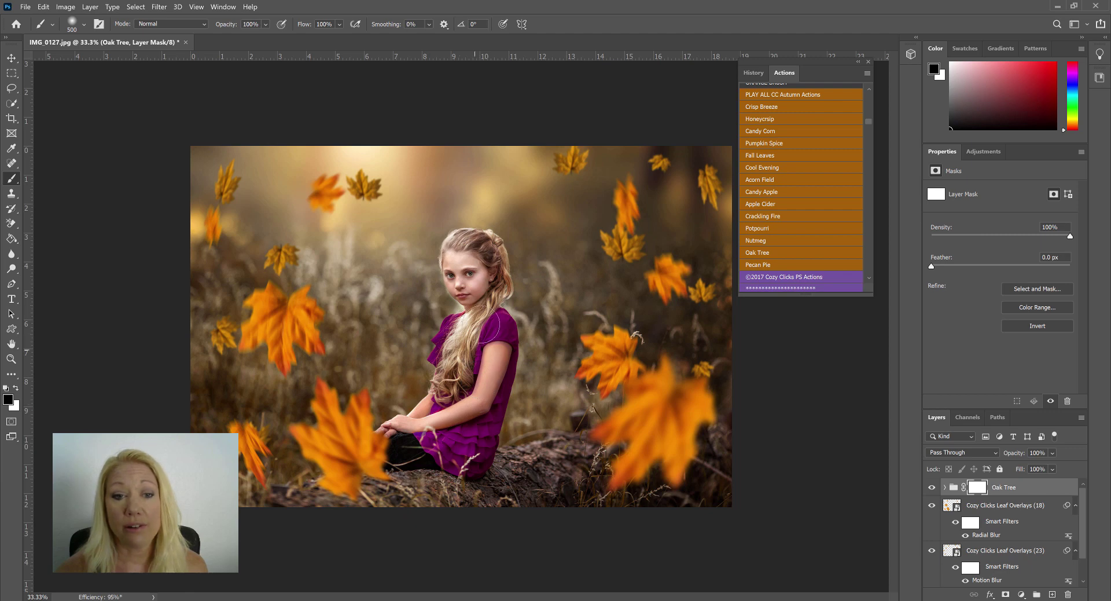
drag(489, 272, 475, 359)
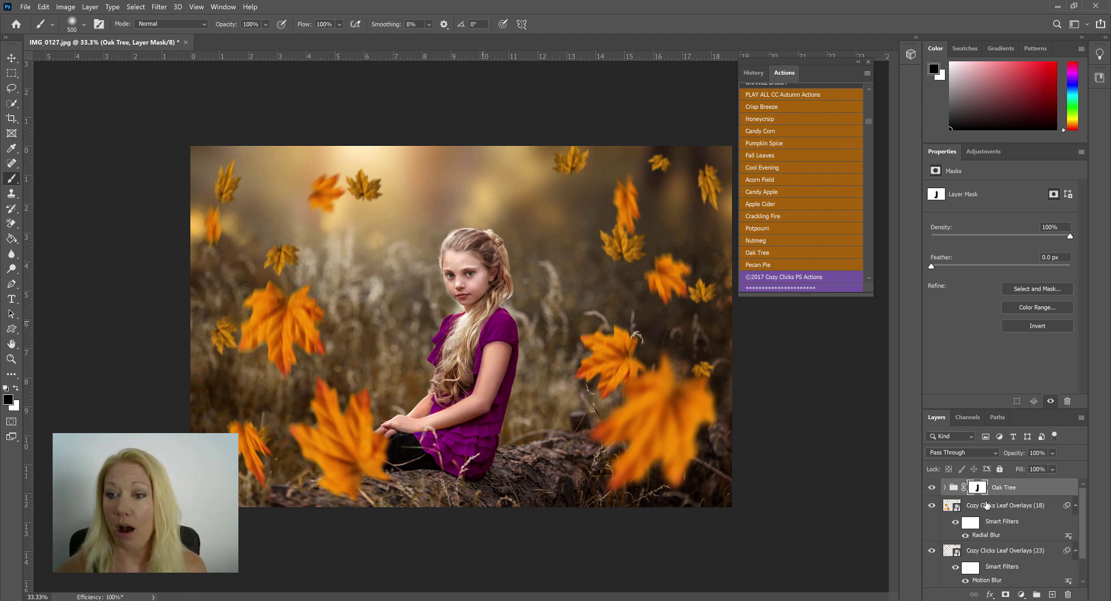
Apply the Pecan Pie action, then paint black on its layer mask over the girl
click(758, 265)
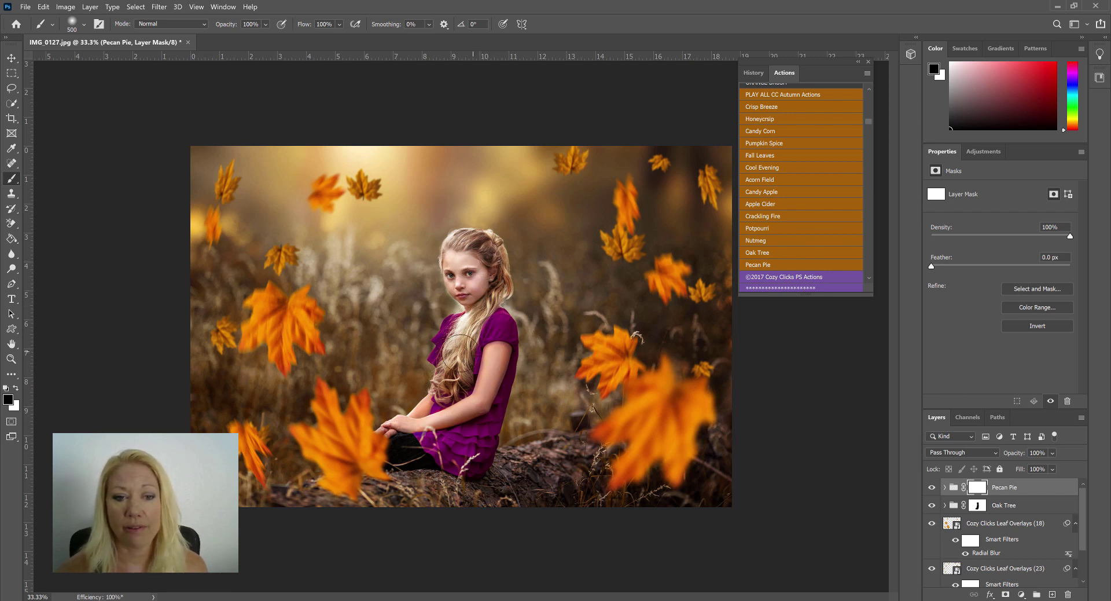
drag(440, 426, 489, 350)
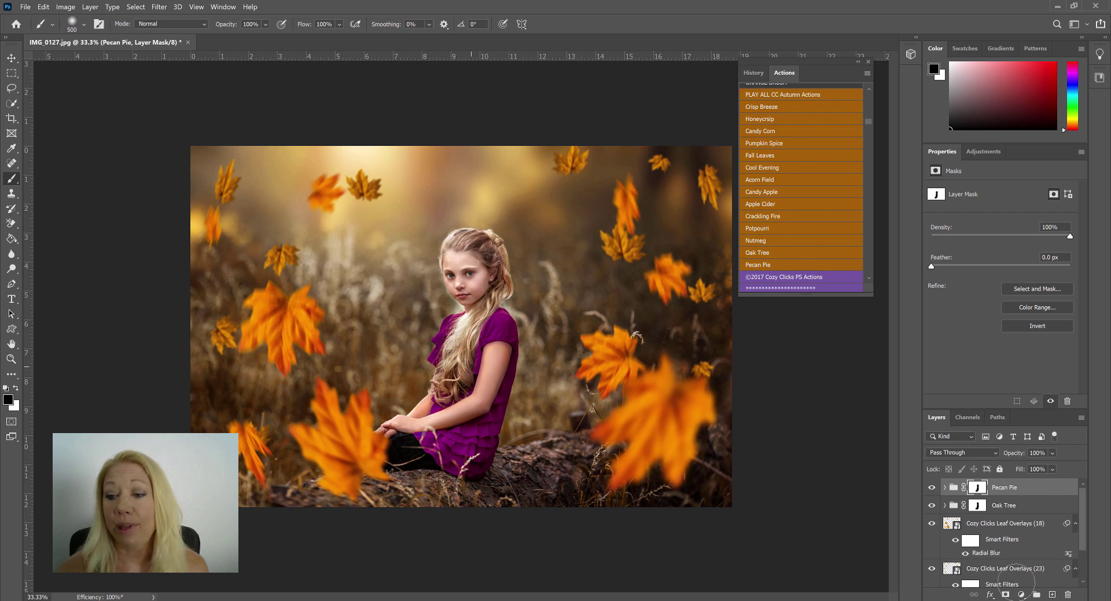